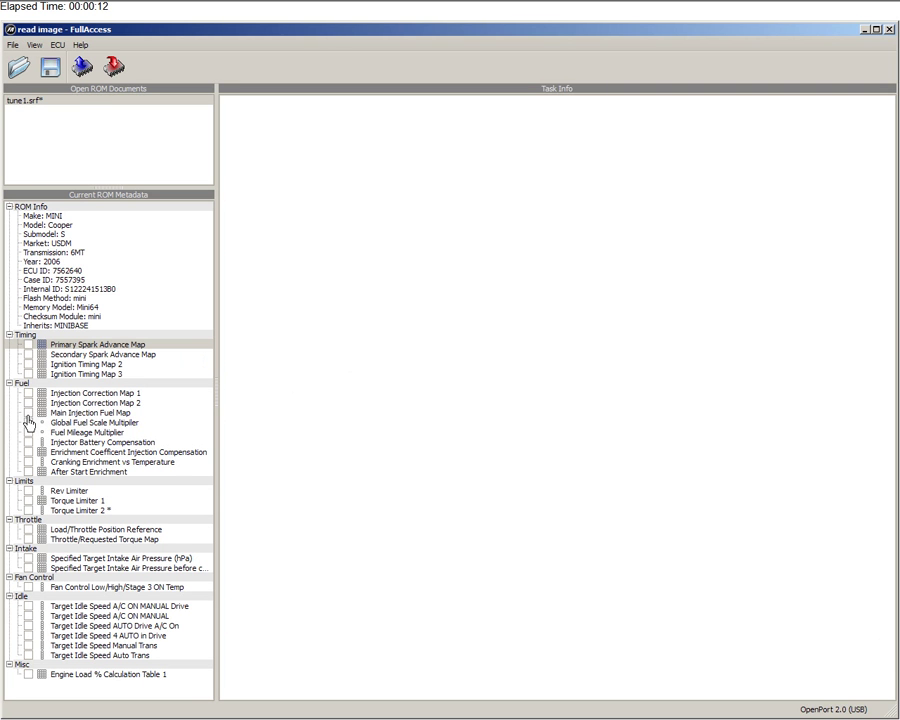
- Open the Main Injection Fuel Map table and select its RPM axis values from 5400 to 7000
left_click(28, 413)
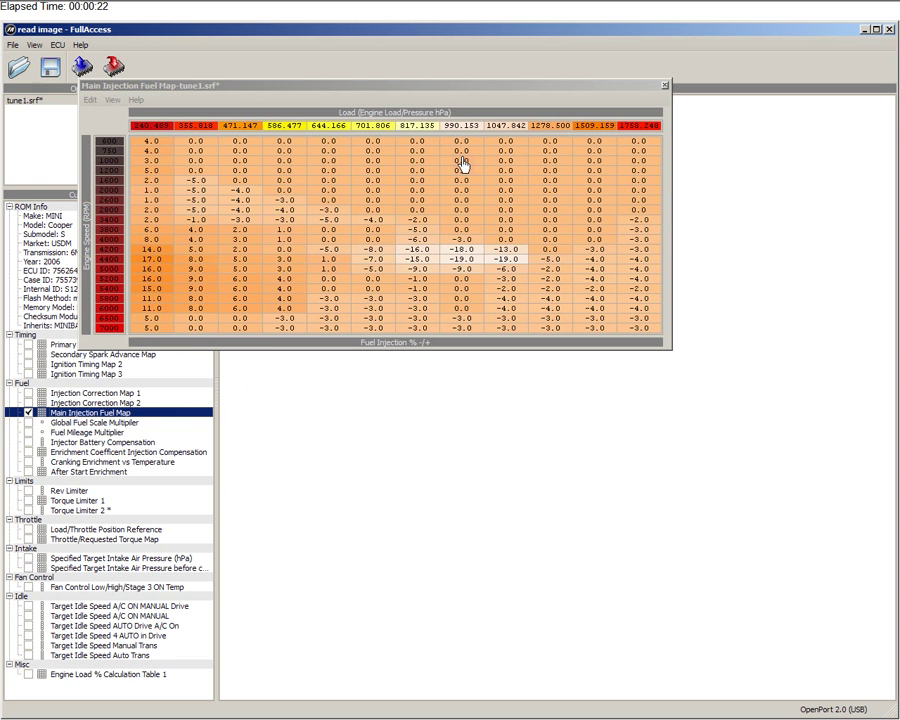
left_click(97, 331)
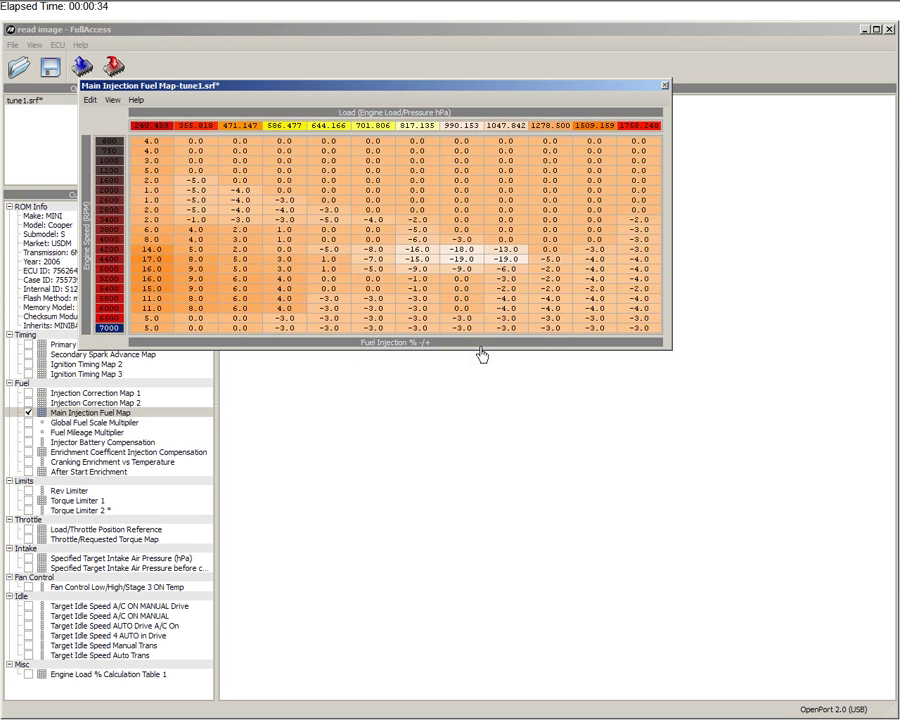
left_click(551, 329)
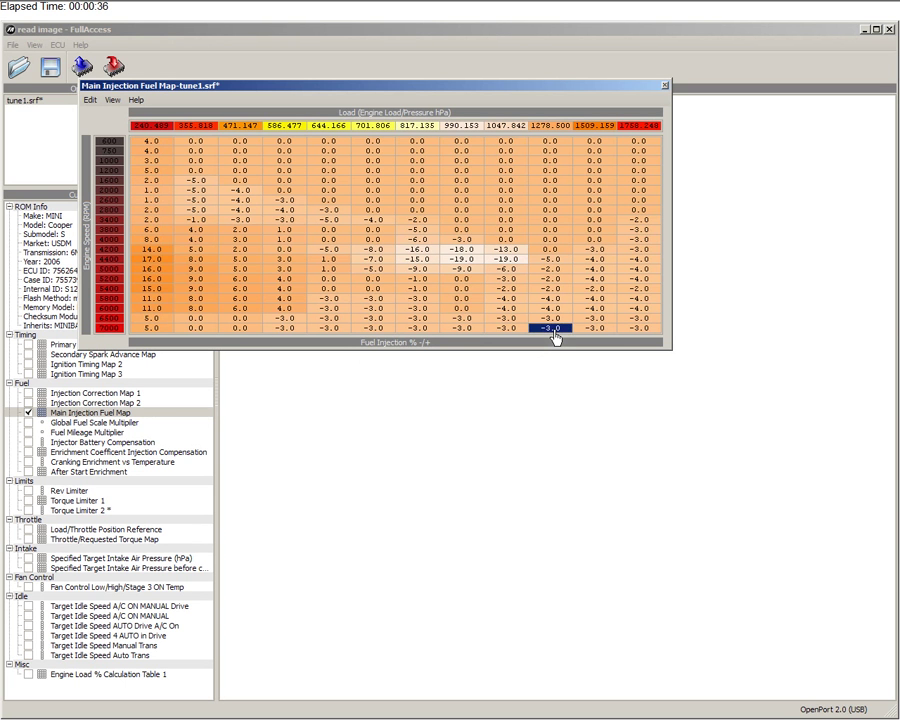
left_click(640, 329, "shift")
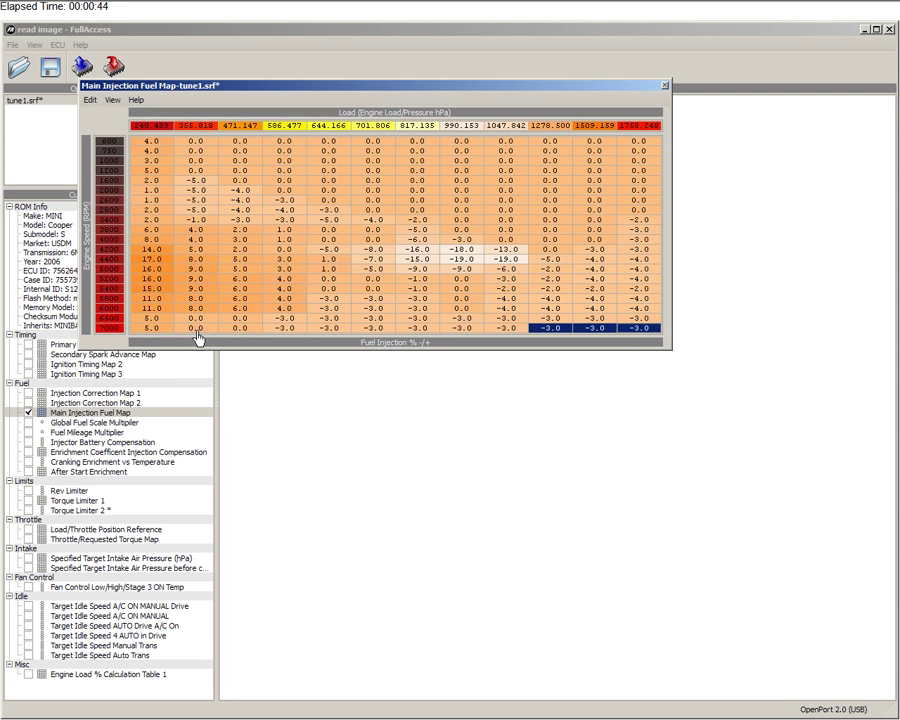
left_click(112, 328)
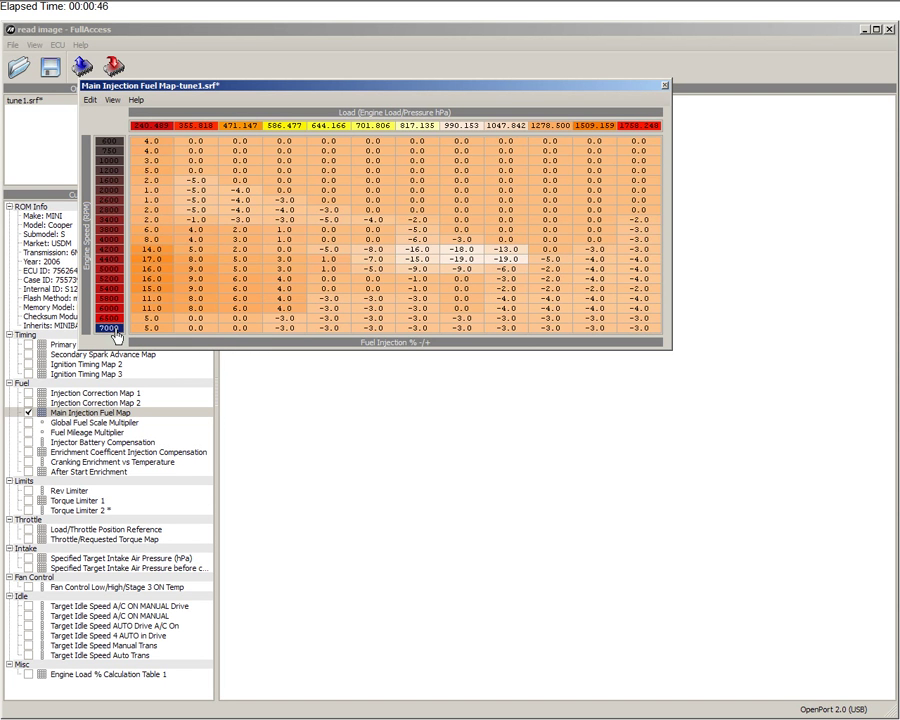
mouse_move(114, 330)
left_mouse_down()
mouse_move(111, 281)
mouse_move(111, 322)
mouse_move(110, 285)
mouse_move(113, 306)
left_mouse_up()
- Change the 5800 and 6000 RPM axis breakpoints to 6000 and 6500
left_click(110, 300)
key("equal")
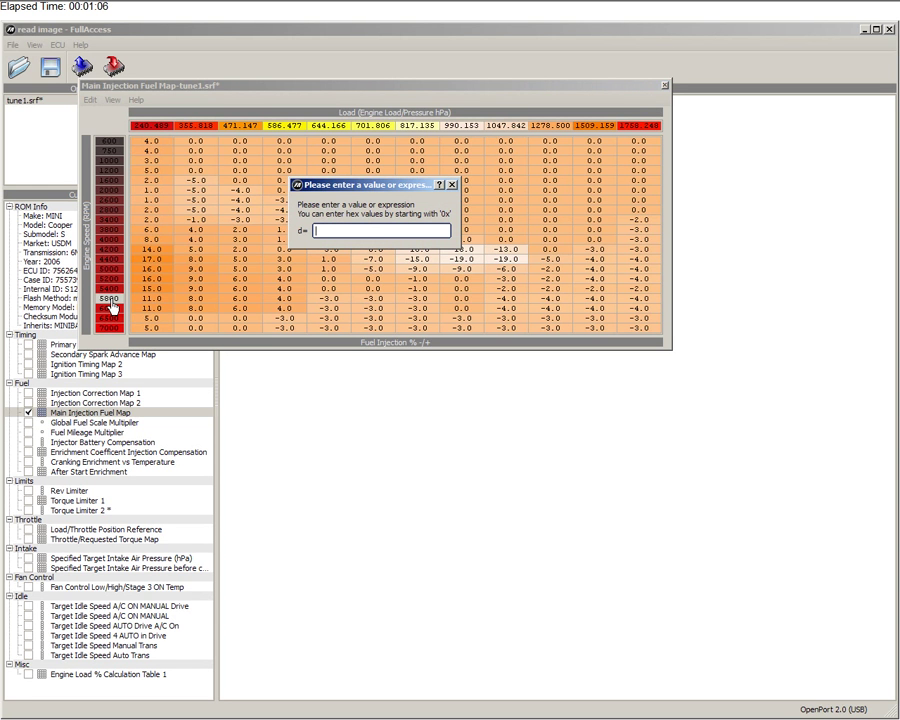
type("6000")
key("Return")
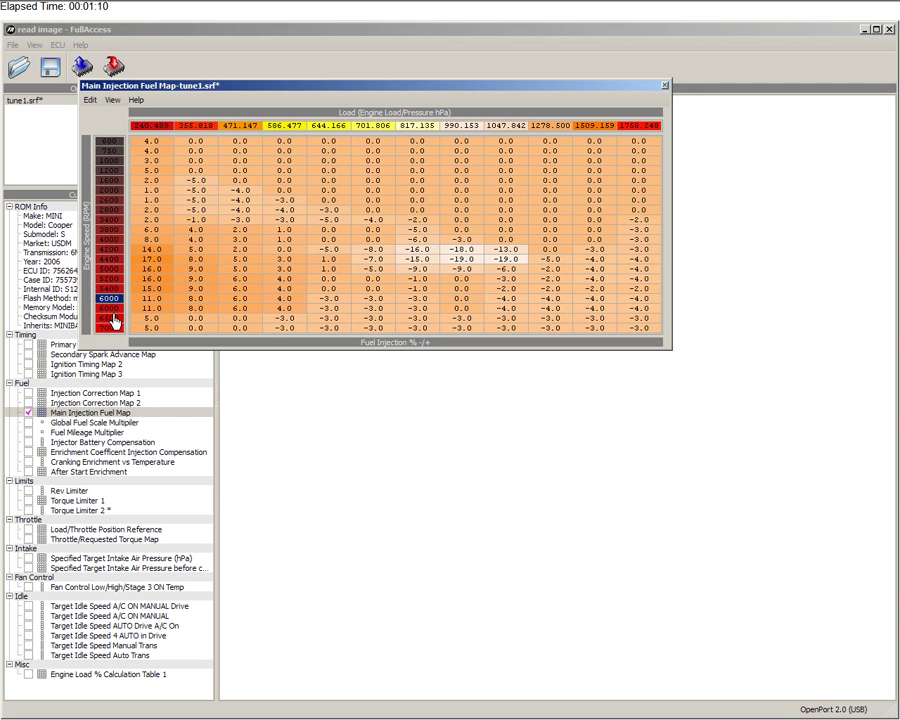
left_click(112, 308)
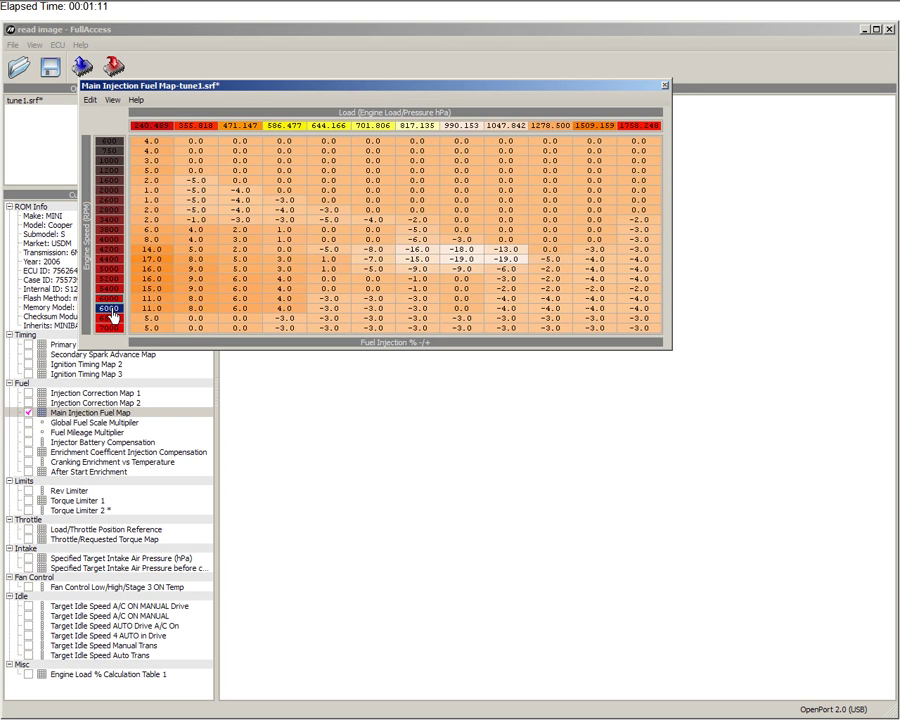
double_click(112, 310)
type("6500")
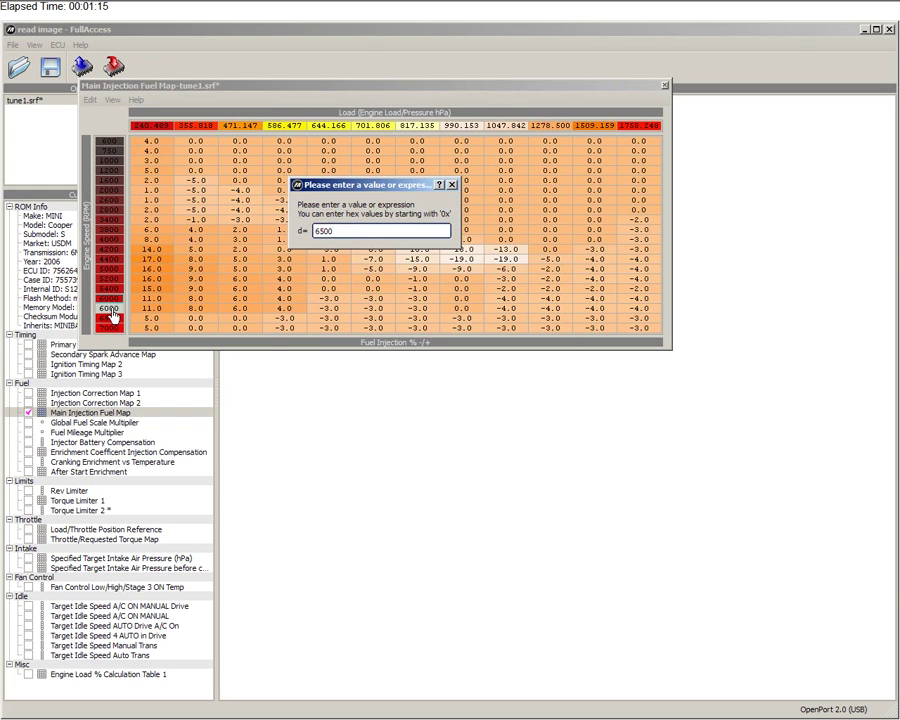
key("Return")
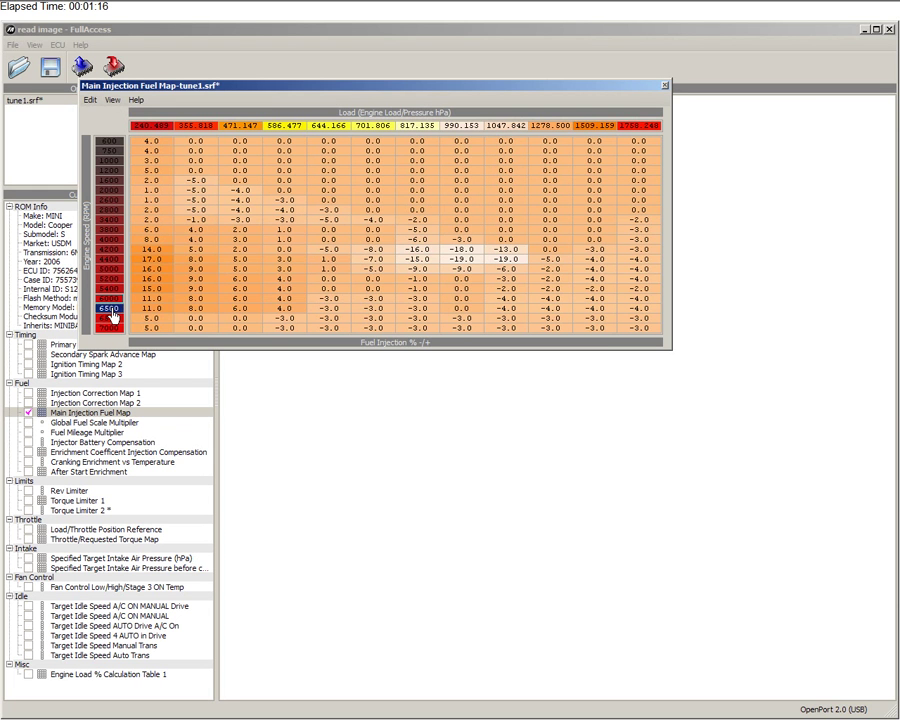
- Change the 6500 and 7000 RPM axis breakpoints to 7000 and 7500
left_click(110, 320)
double_click(110, 320)
type("70")
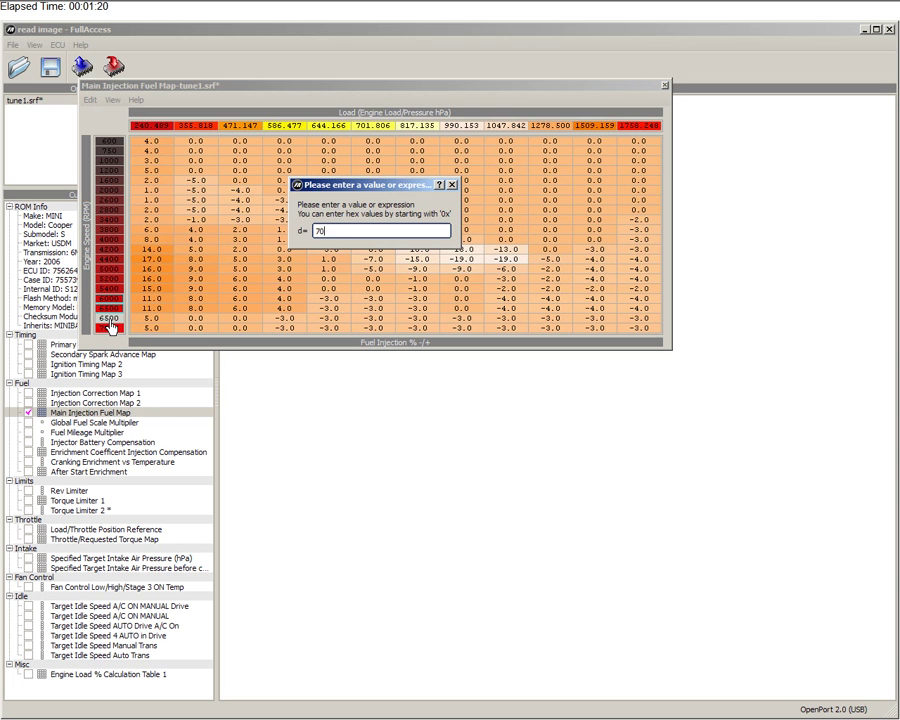
type("00")
key("Return")
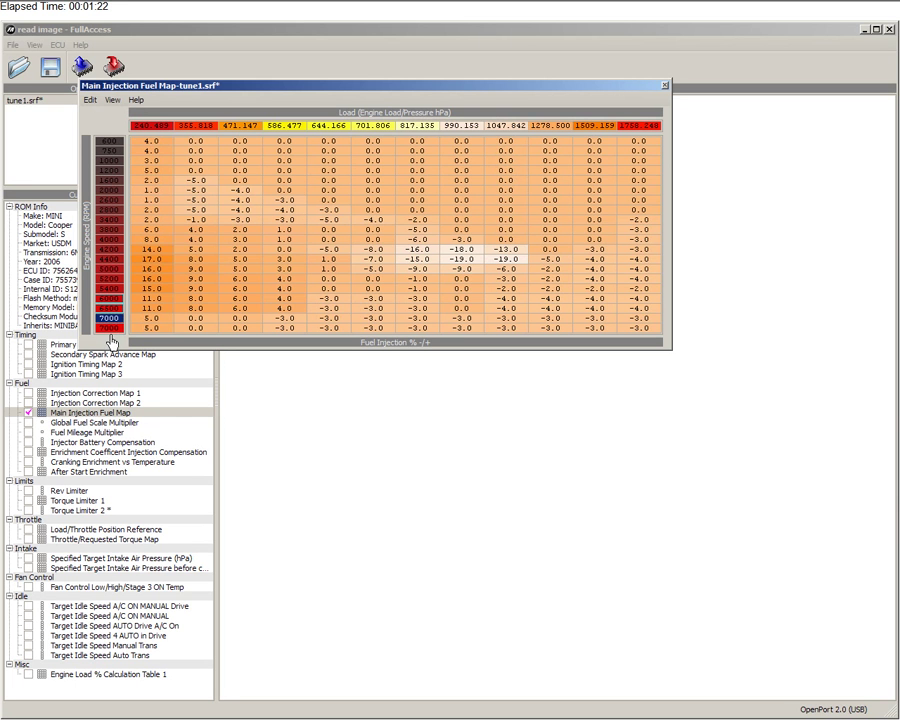
double_click(110, 331)
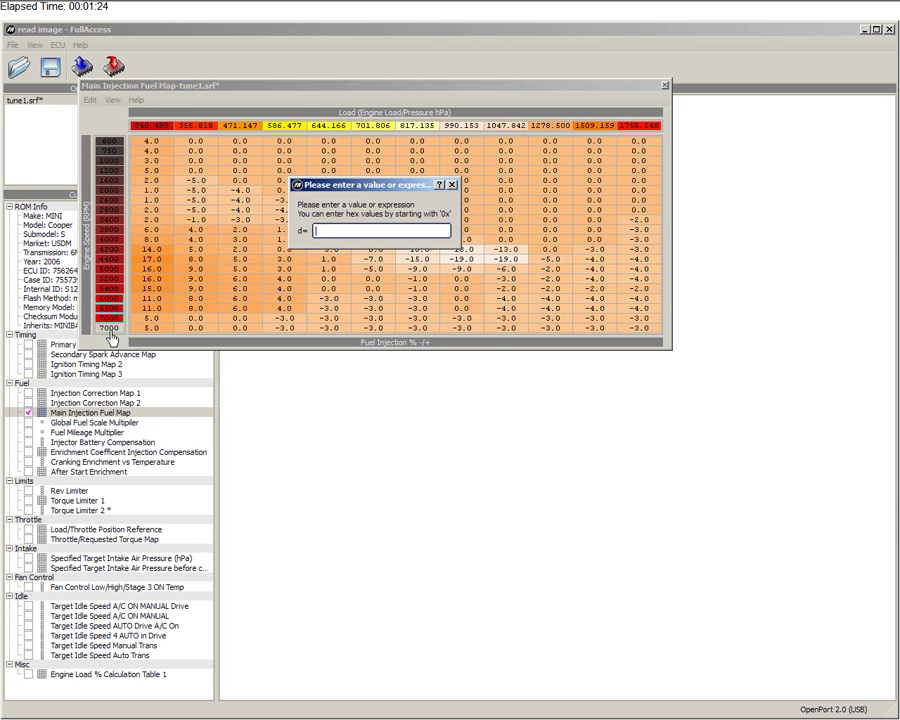
type("7500")
key("Return")
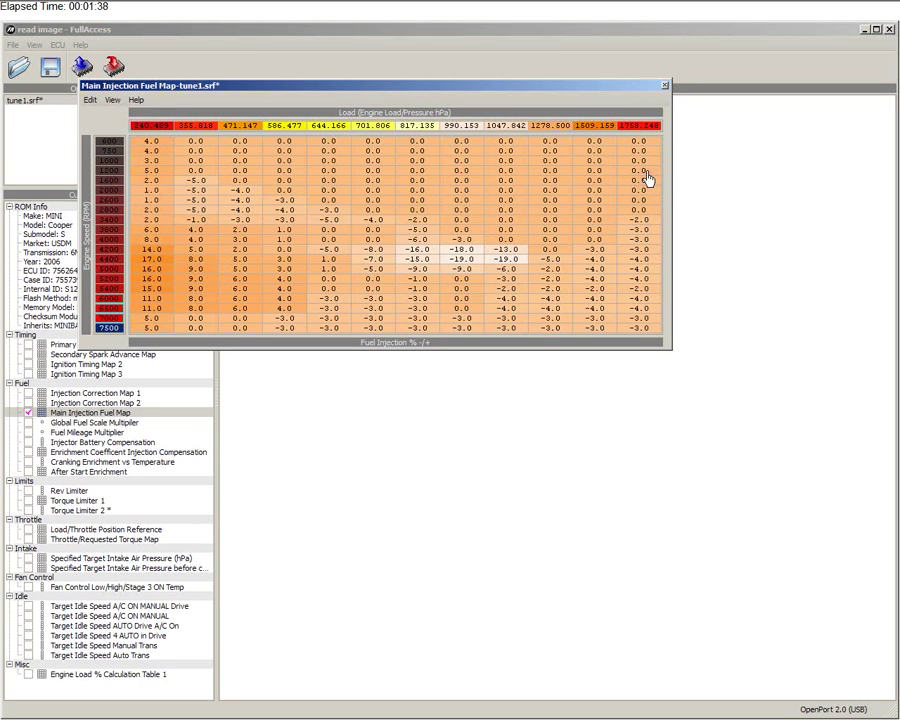
left_click(632, 127)
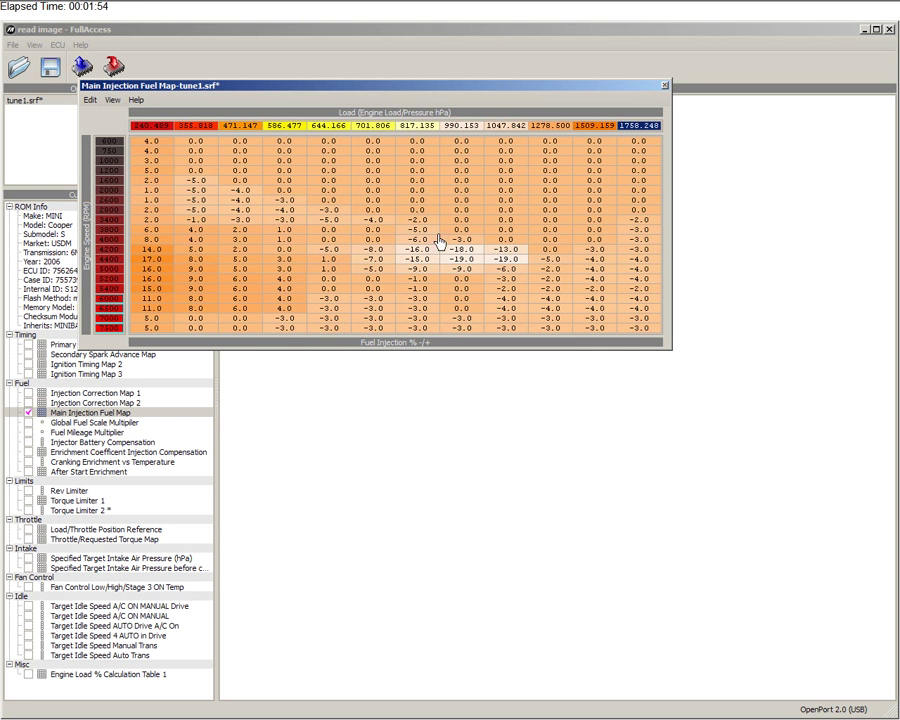
- Select the nine lean cells at 4200–5000 RPM, loads 817.135–1047.842, and set them to 0.0
left_click_drag(411, 251, 511, 268)
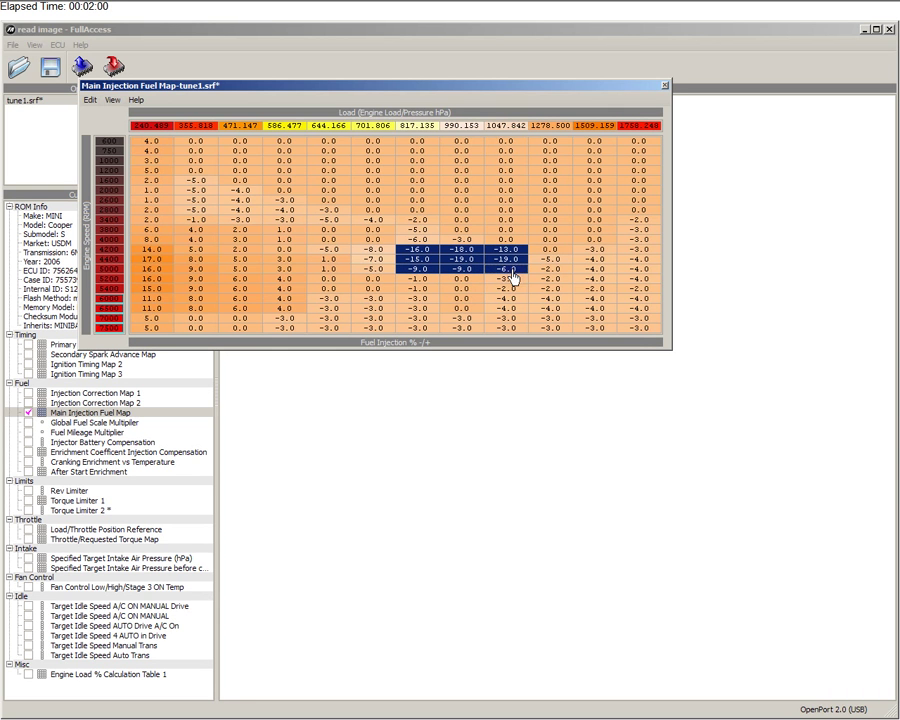
key("shift+Down")
key("equal")
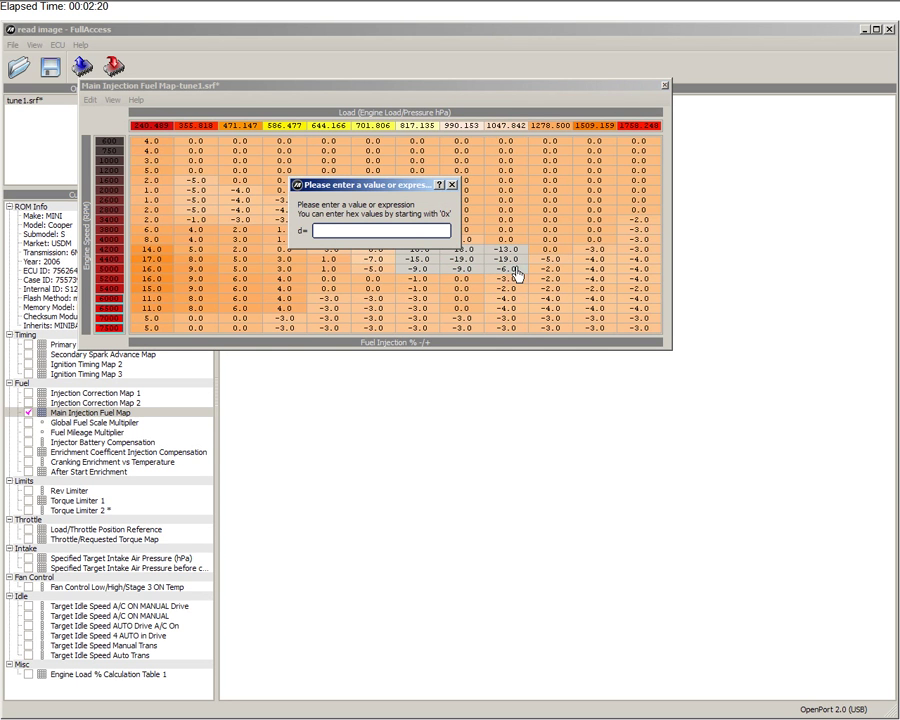
type("0")
key("Return")
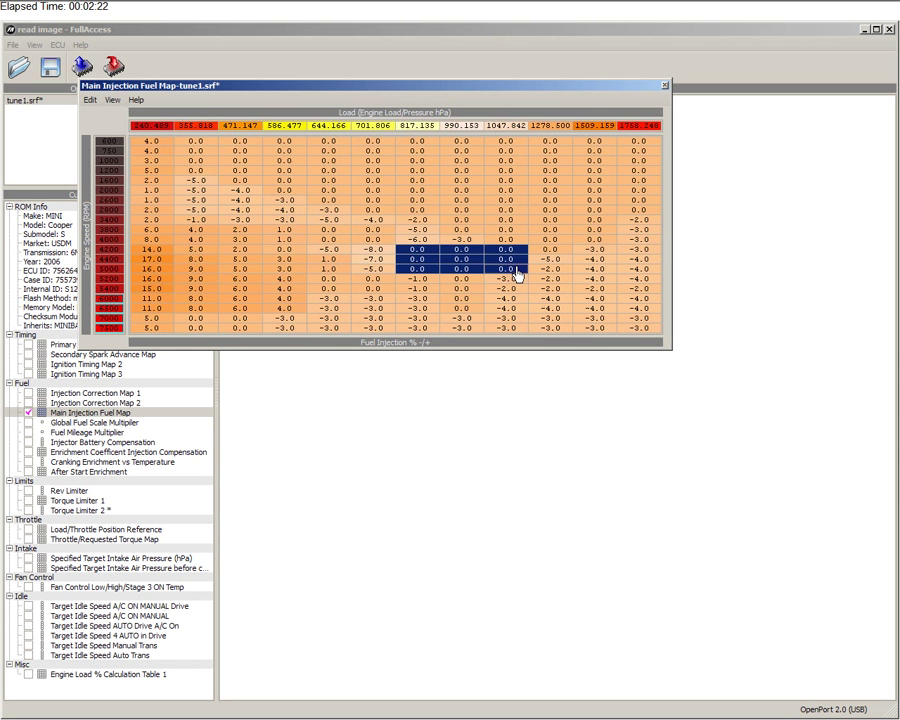
- Raise the 5000 RPM cell at load 1758.248 from -4.0 to -2.5
left_click(515, 288)
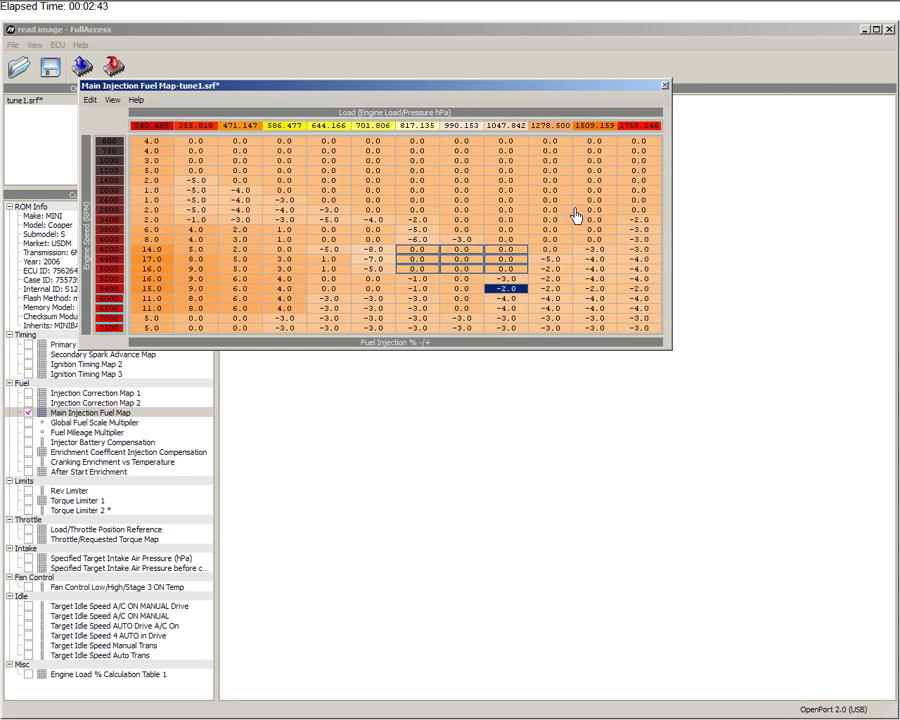
left_click(640, 270)
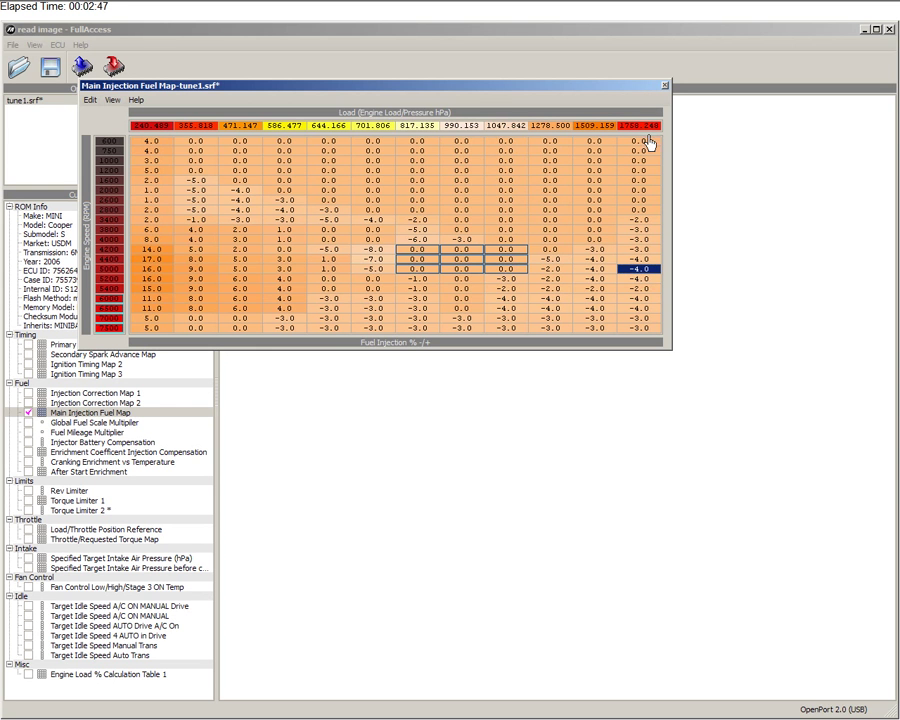
left_click(107, 272)
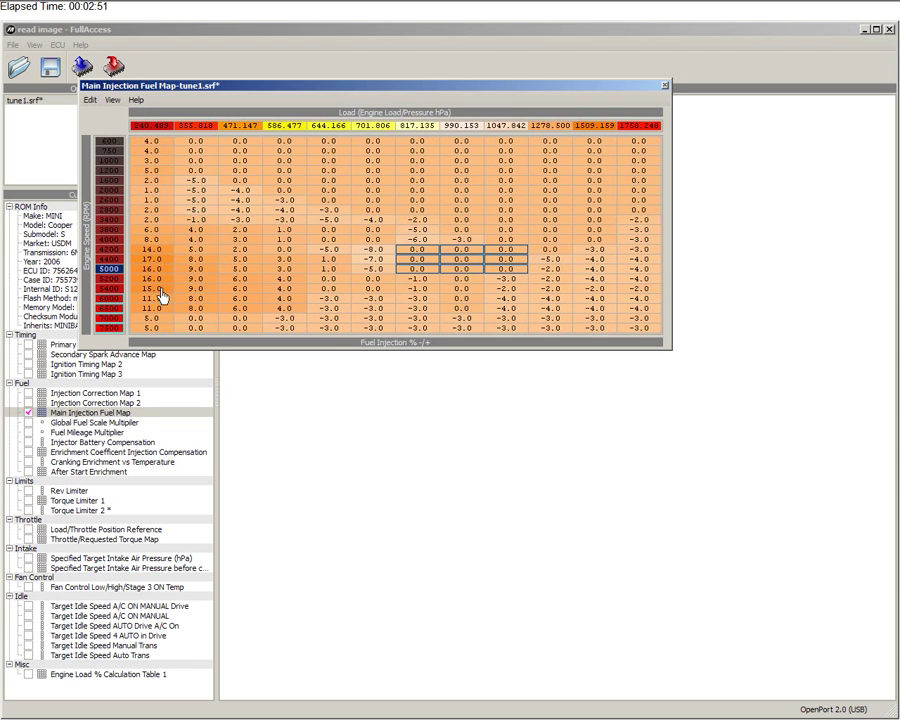
left_click(654, 272)
key("plus")
key("plus")
key("Down")
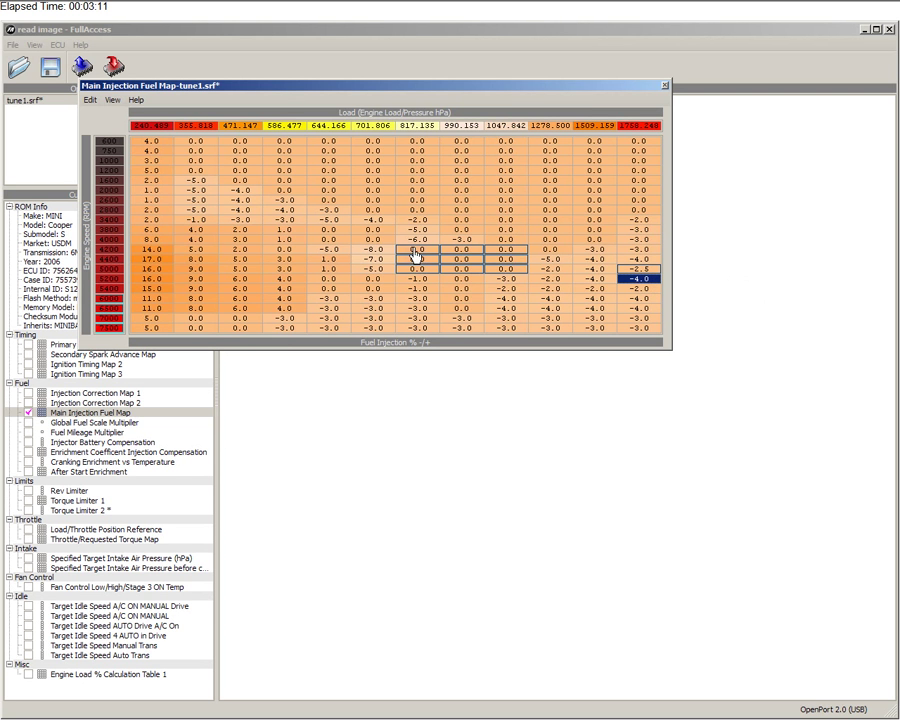
- Save the edited ROM from the File menu as tune2.srf
left_click(10, 45)
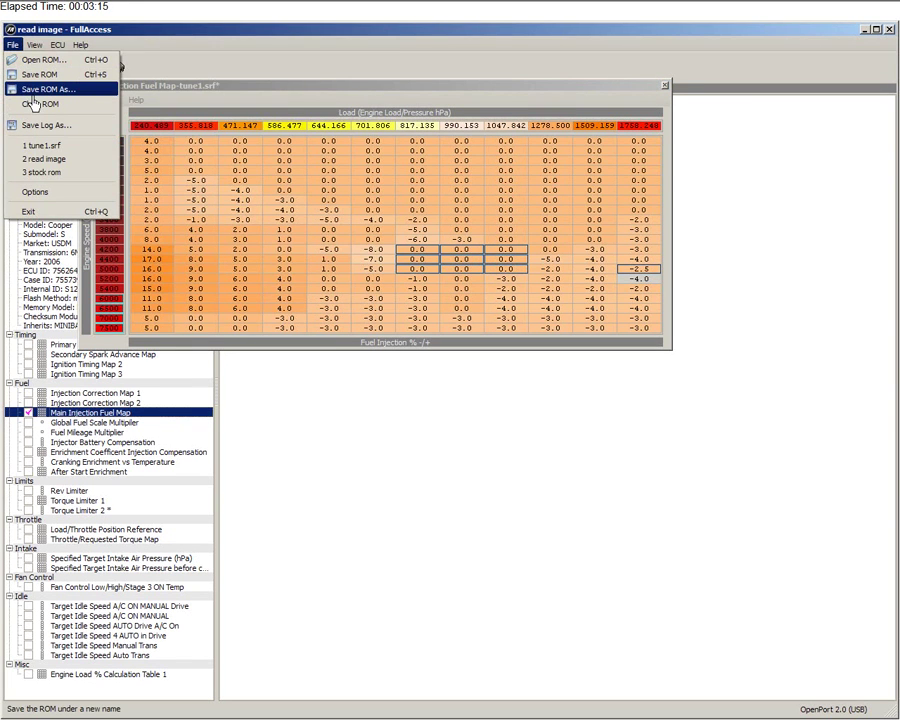
left_click(33, 97)
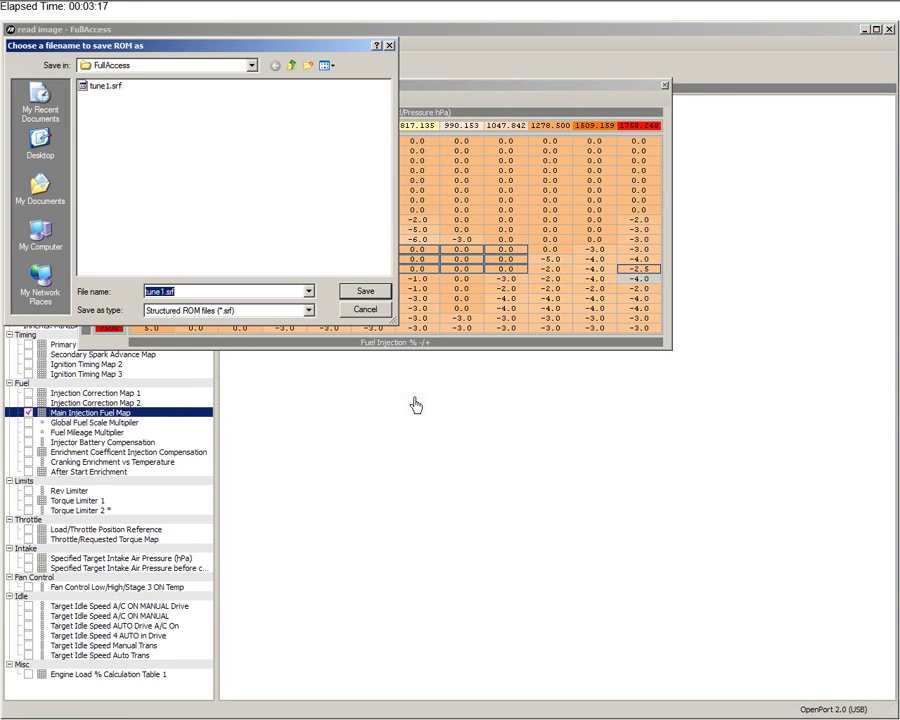
key("End")
key("Left")
key("Left")
type("2")
key("Return")
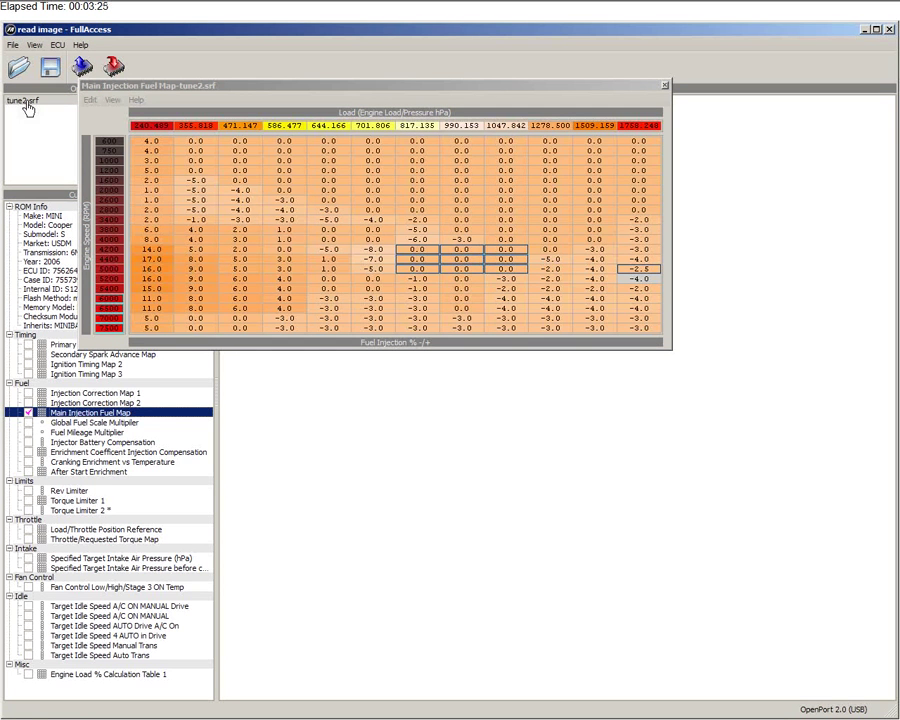
- Close the fuel map and write tune2.srf to the ECU, confirming the connection
left_click(664, 86)
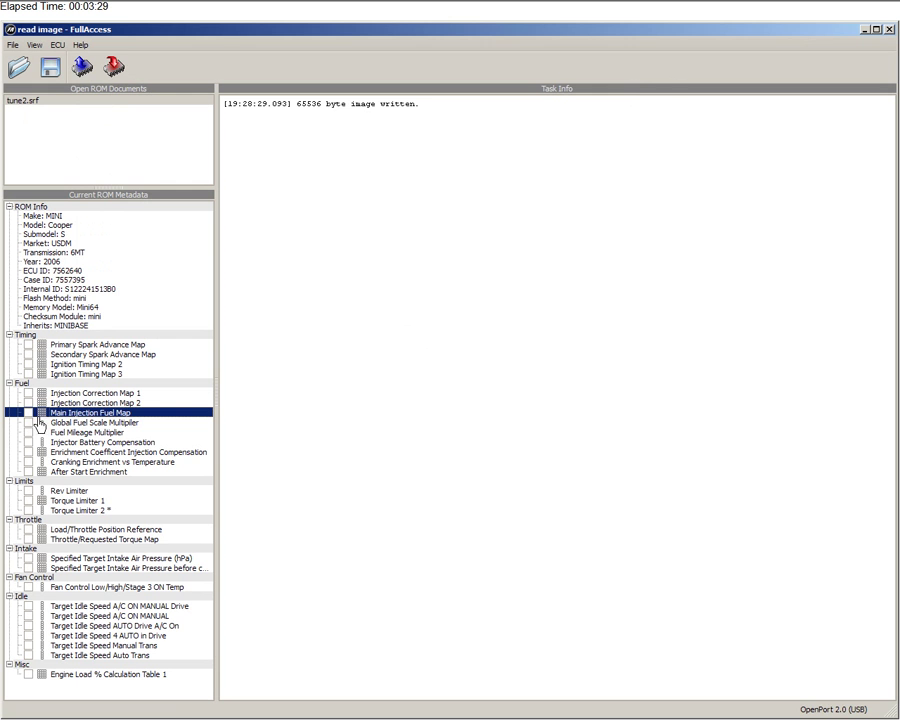
left_click(116, 72)
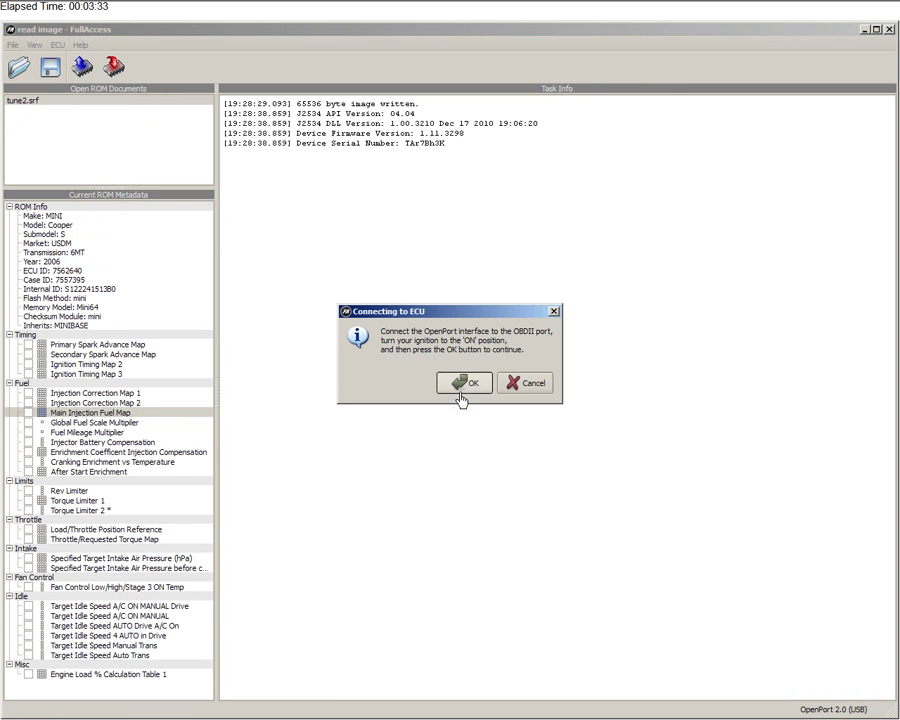
left_click(461, 400)
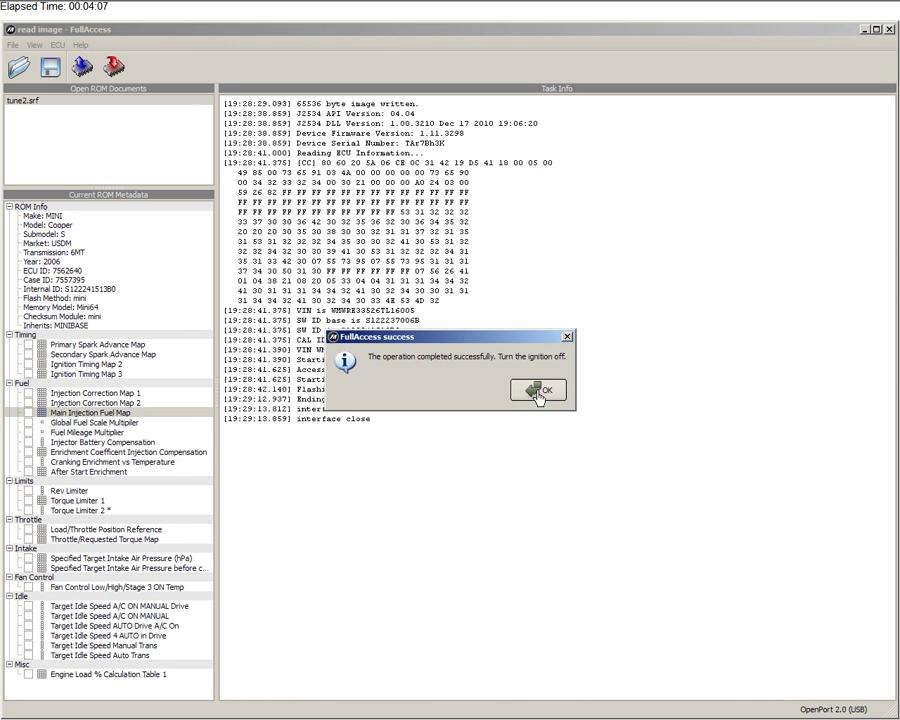
- Acknowledge the successful flash message with OK
left_click(539, 395)
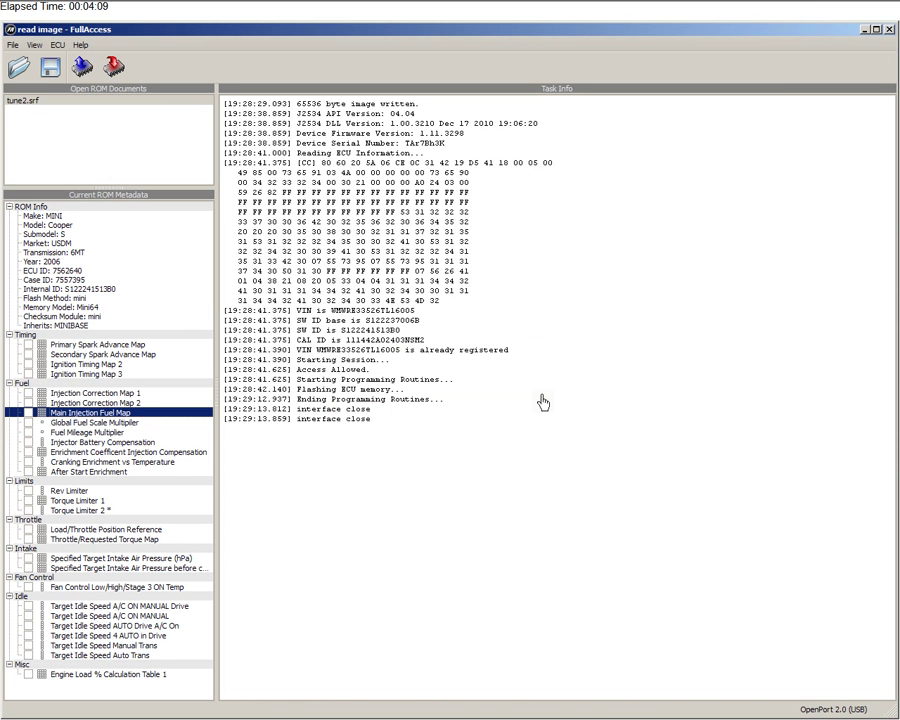